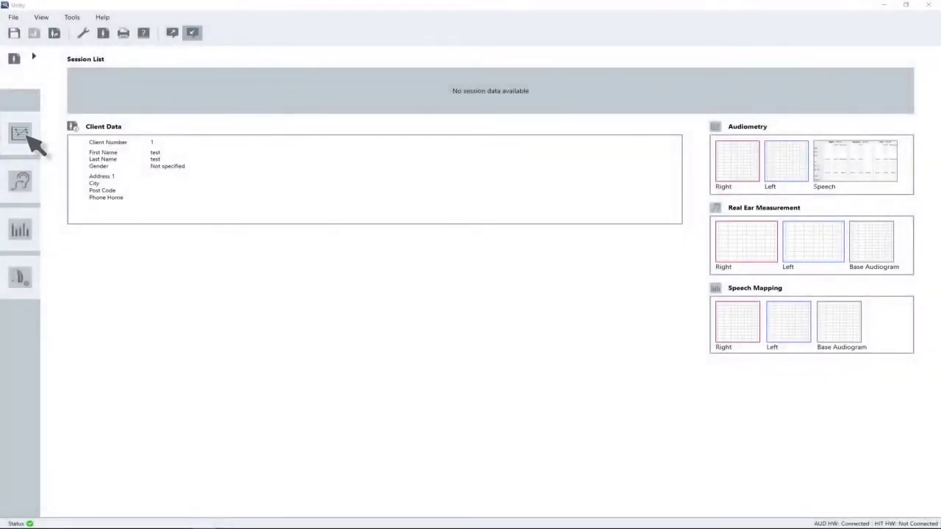
# Step: Start a pure tone measurement in Audiometry, present the 1000 Hz tone to the right ear and store its HTL threshold at 30 dB
pyautogui.click(29, 138)
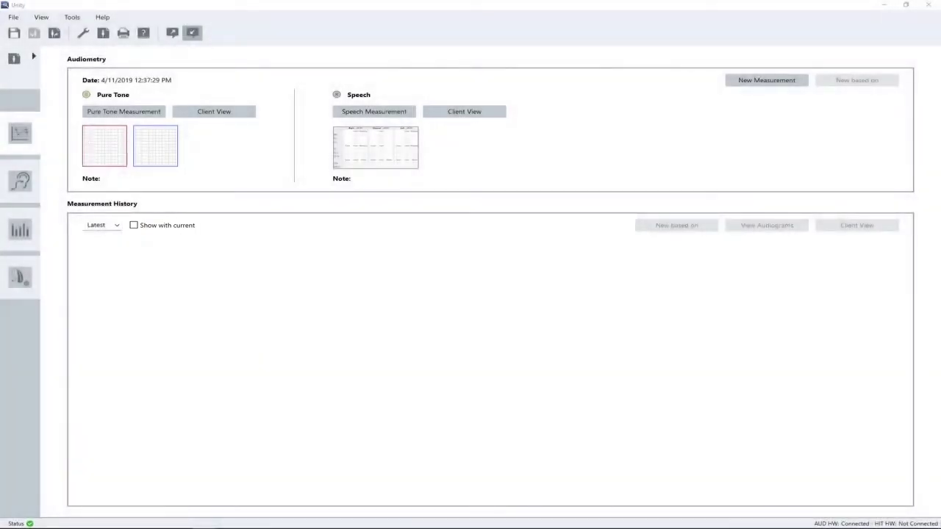
pyautogui.click(124, 111)
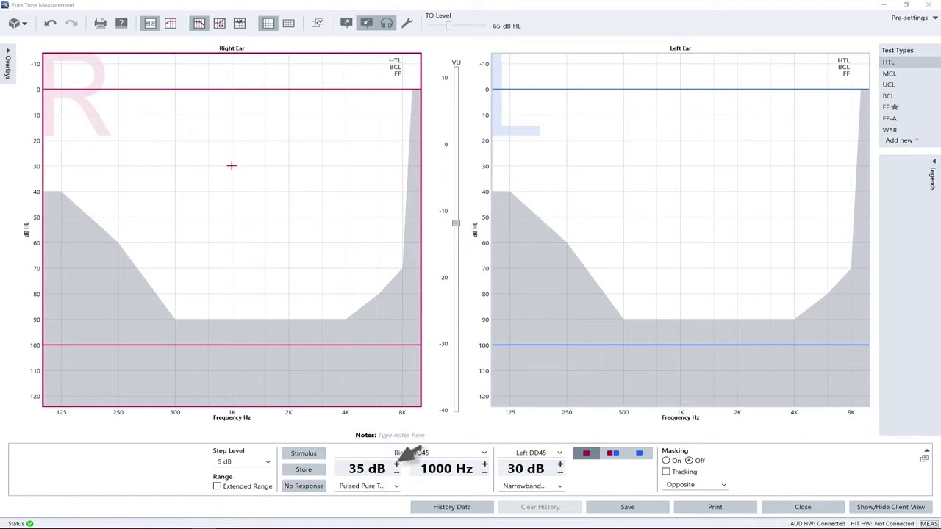
pyautogui.click(315, 454)
pyautogui.click(395, 469)
pyautogui.click(318, 454)
pyautogui.click(318, 466)
pyautogui.click(319, 467)
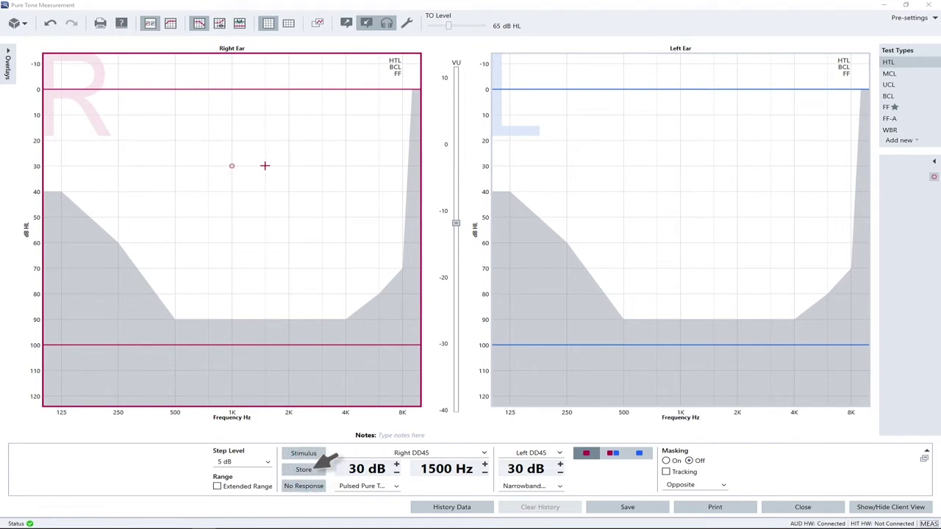
# Step: Raise the 1500 Hz tone to 35 dB, present it to the right ear and store the threshold
pyautogui.click(397, 464)
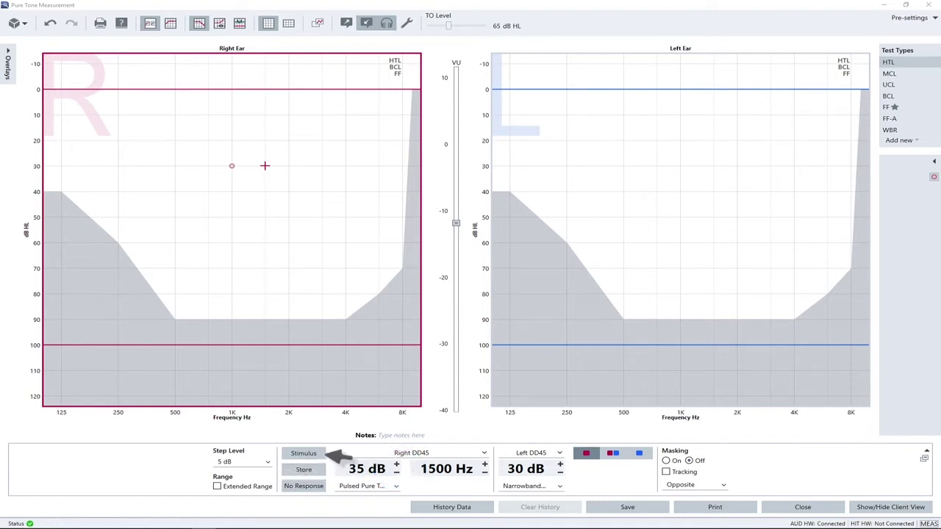
pyautogui.click(315, 453)
pyautogui.click(309, 469)
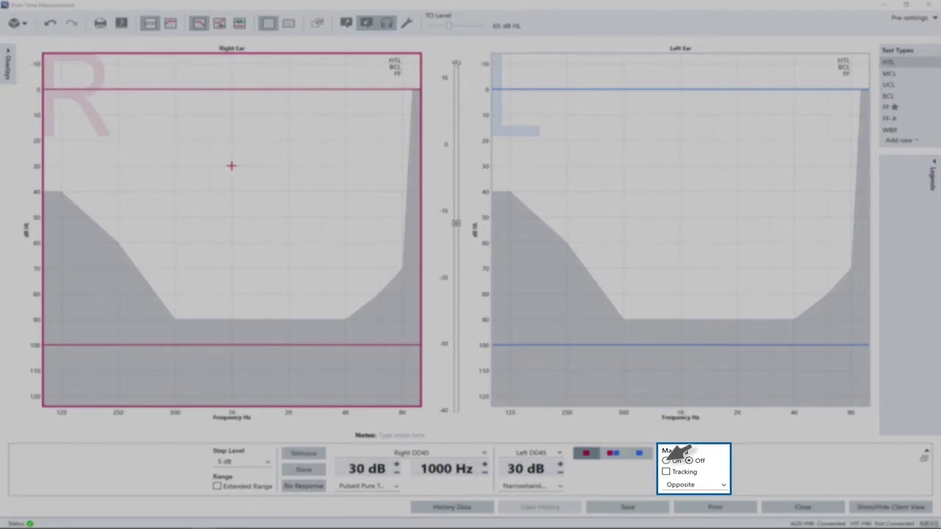
# Step: Turn masking on for the opposite ear, then present the 30 dB tone at 1000 Hz and store the masked right-ear threshold
pyautogui.click(666, 460)
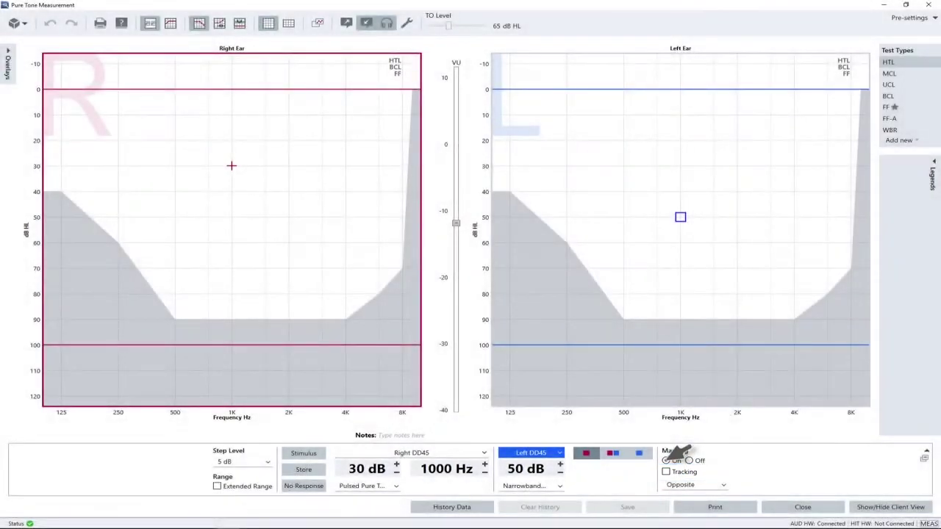
pyautogui.click(322, 453)
pyautogui.click(324, 463)
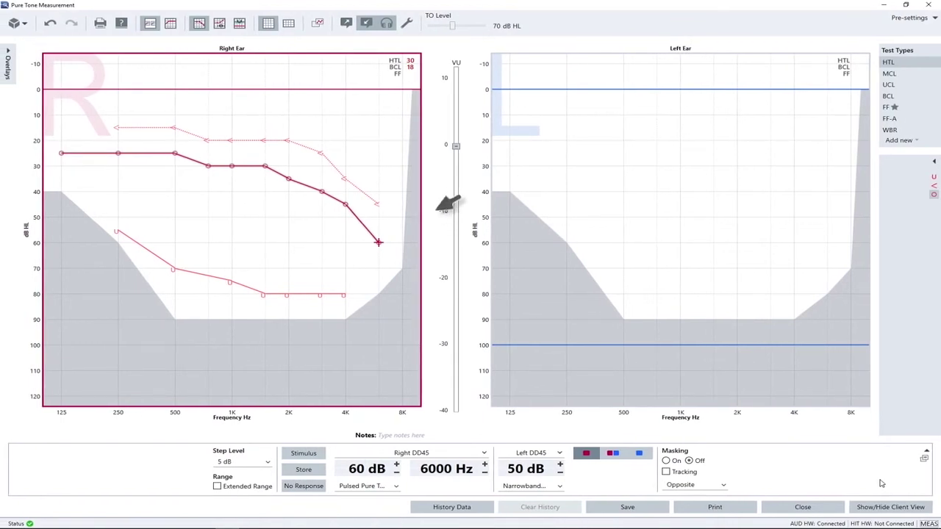
# Step: Mark the right-ear HTL points at 6000 Hz and 4000 Hz as No response
pyautogui.rightClick(379, 242)
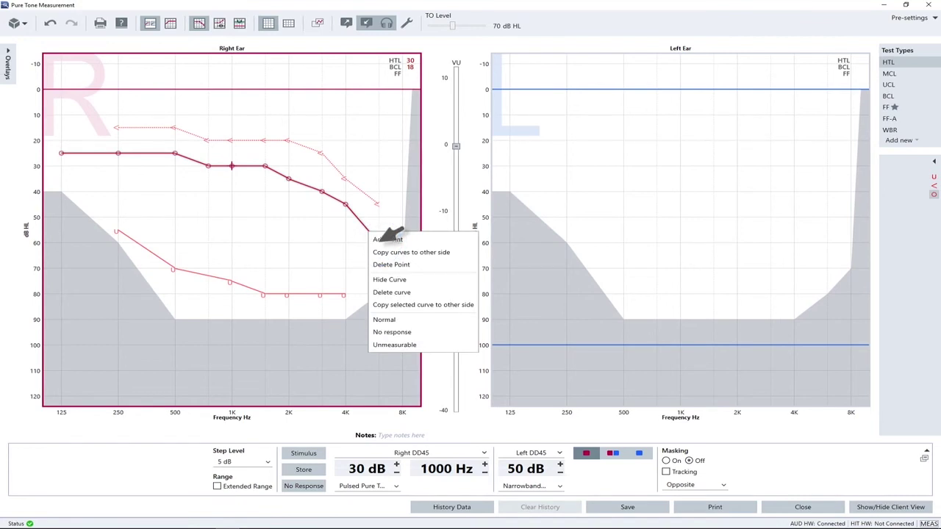
pyautogui.click(386, 332)
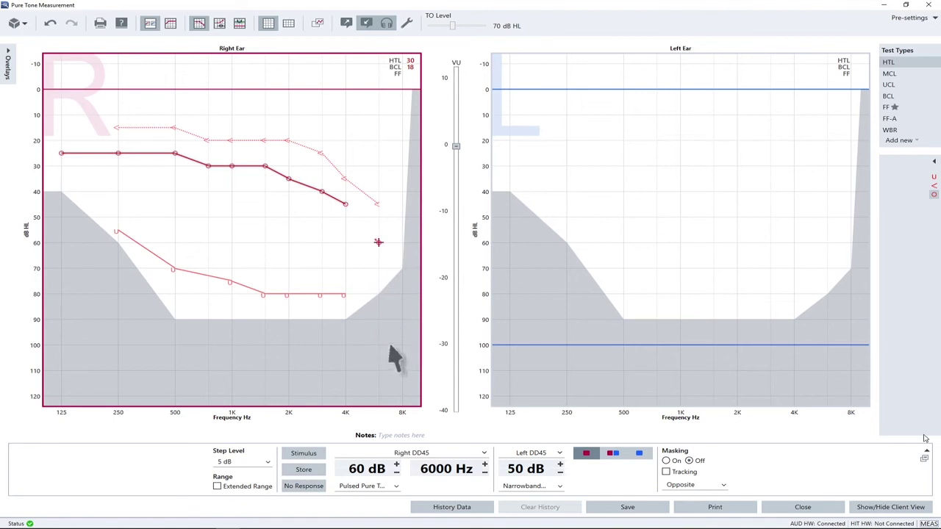
pyautogui.rightClick(341, 200)
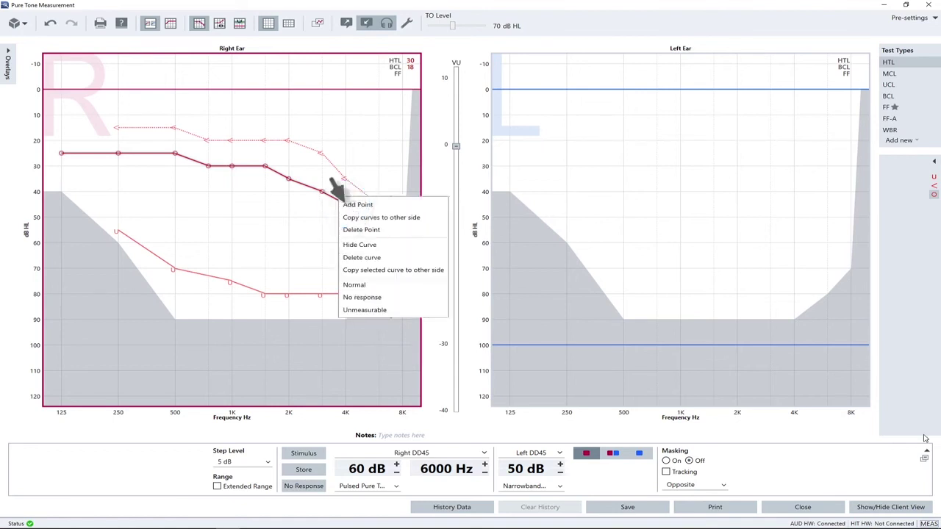
pyautogui.click(371, 298)
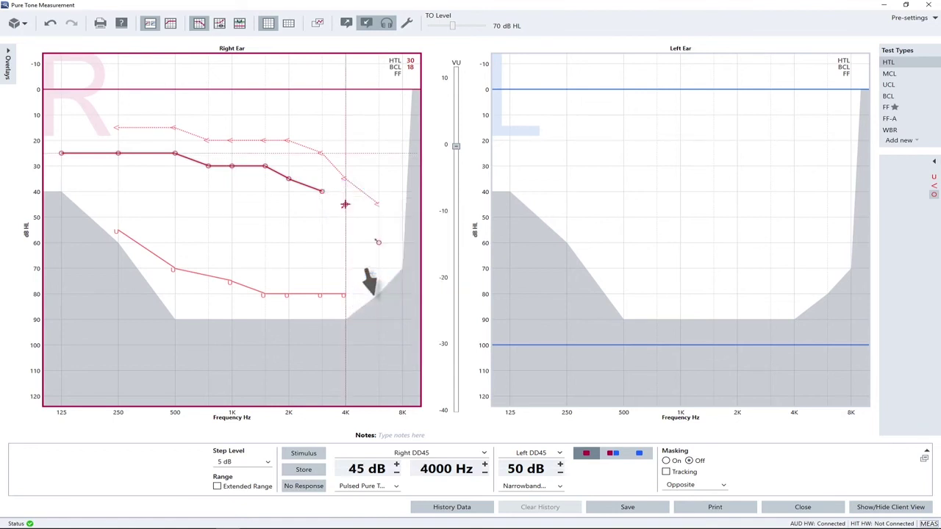
# Step: Set the right-ear 4000 Hz point back to Normal and store the 6000 Hz threshold again at 60 dB
pyautogui.rightClick(345, 205)
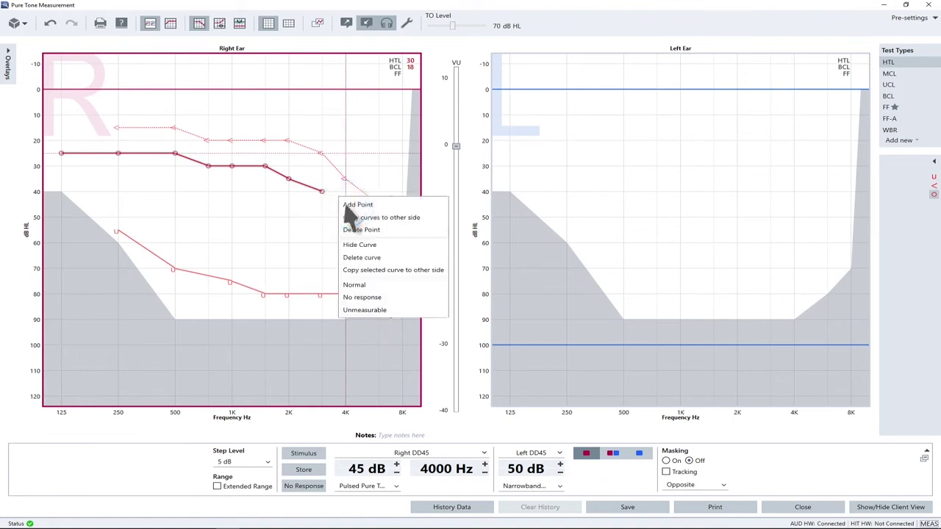
pyautogui.click(356, 284)
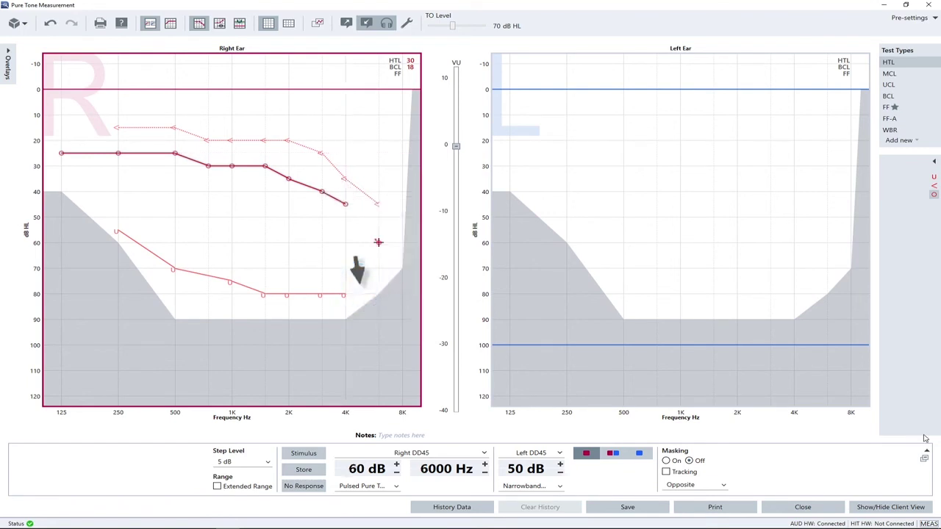
pyautogui.press('s')
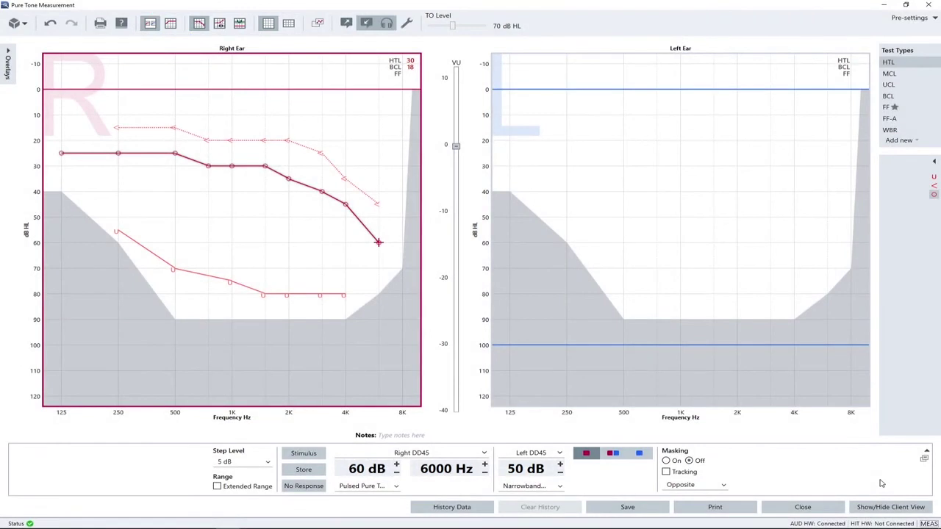
# Step: Preview the audiogram in the combined left/right, dB SPL and high-frequency views
pyautogui.click(171, 23)
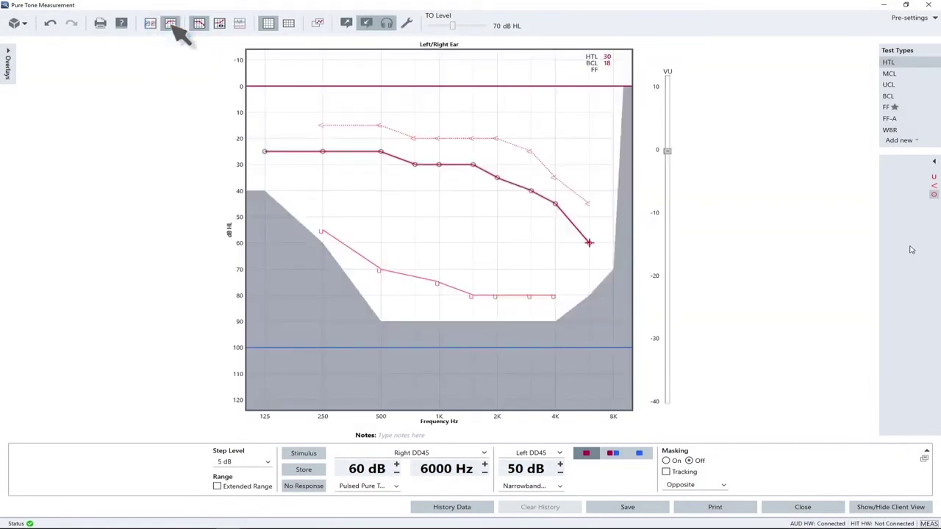
pyautogui.click(219, 23)
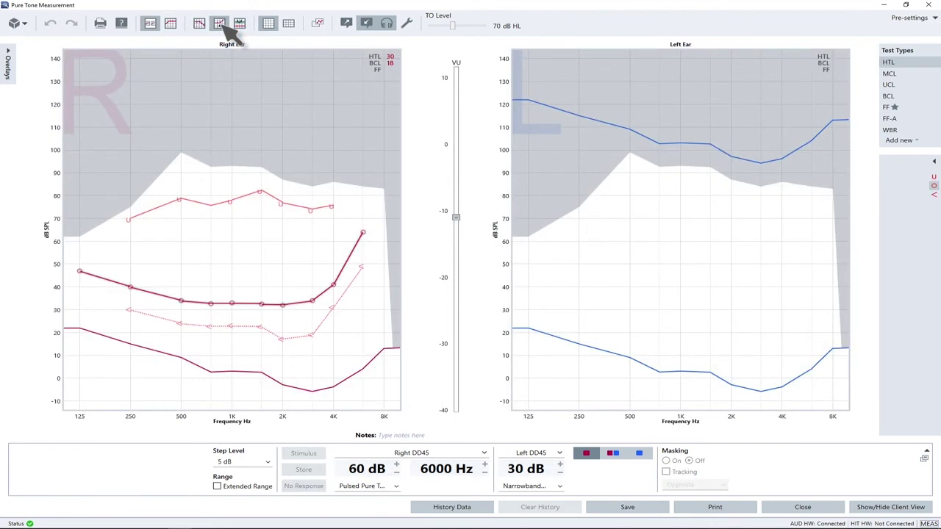
pyautogui.click(293, 23)
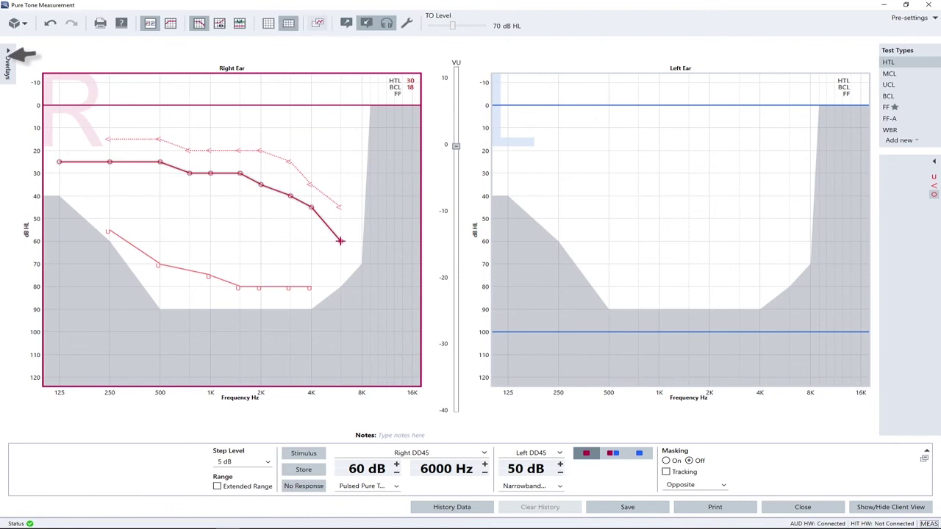
# Step: Expand the audiogram overlay options and try the Speech Banana and Speech Letters overlays
pyautogui.click(15, 55)
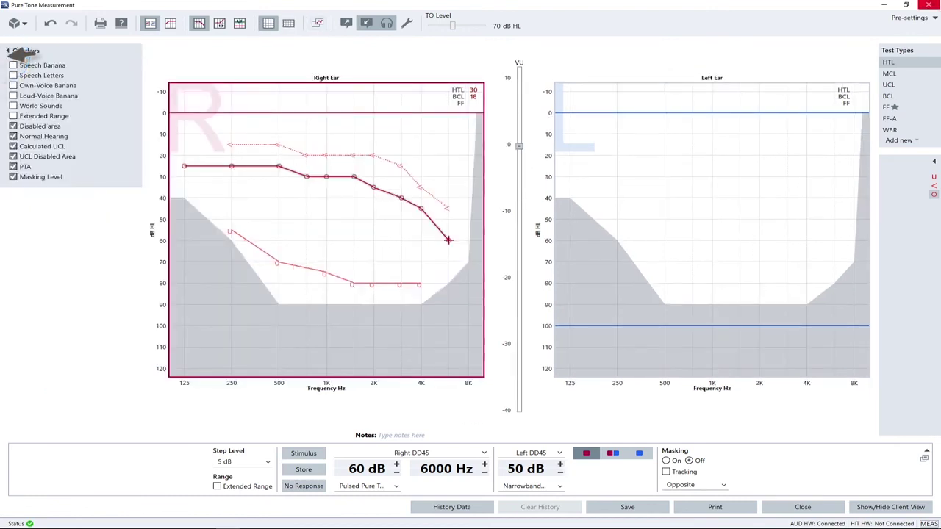
pyautogui.click(13, 65)
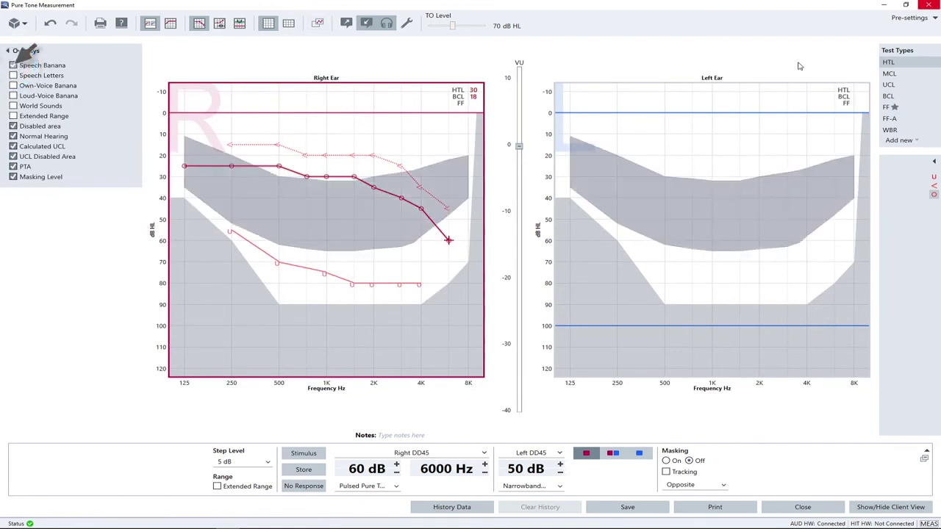
pyautogui.click(14, 74)
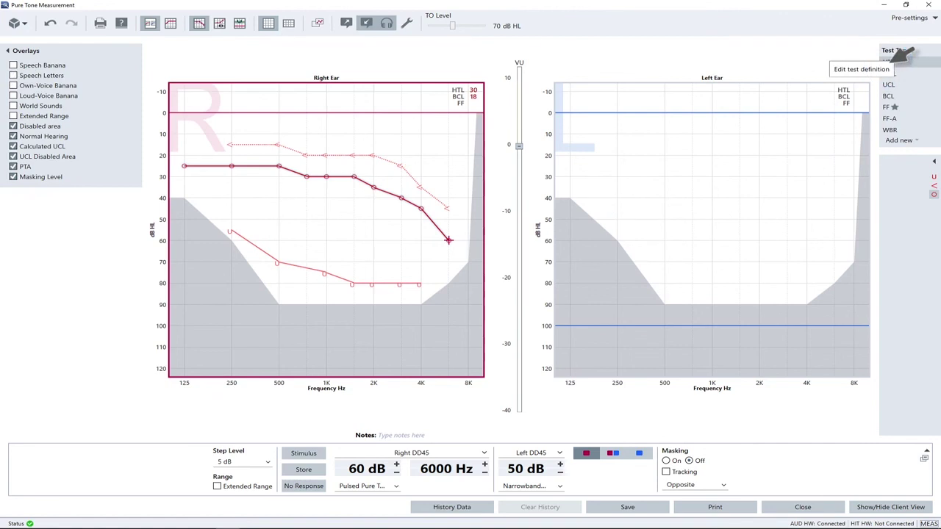
# Step: Examine the HTL test definition and its available reset modes, keeping No Level Preselection, and accept the settings
pyautogui.click(902, 58)
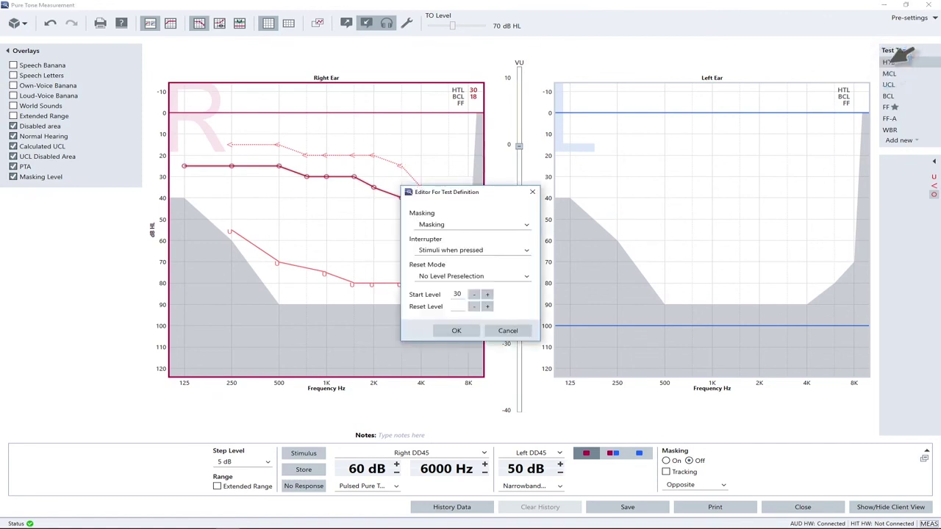
pyautogui.click(529, 273)
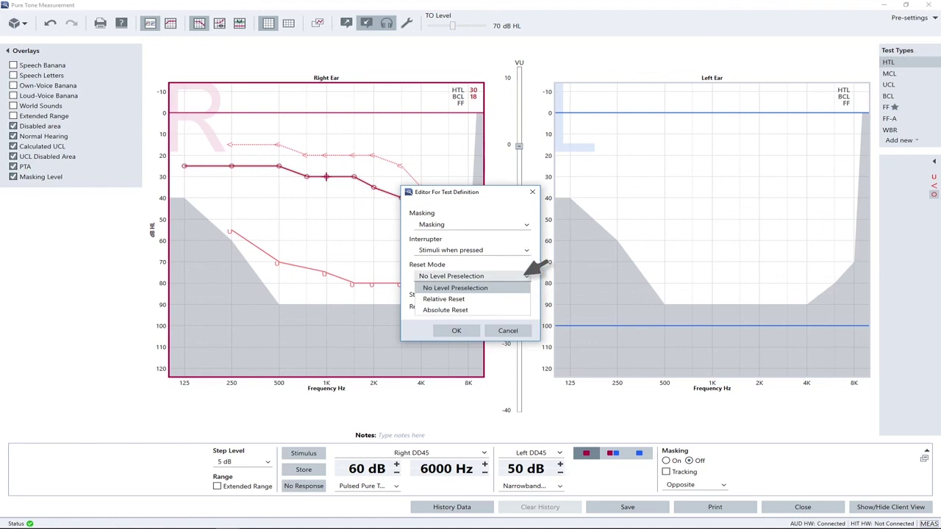
pyautogui.click(527, 273)
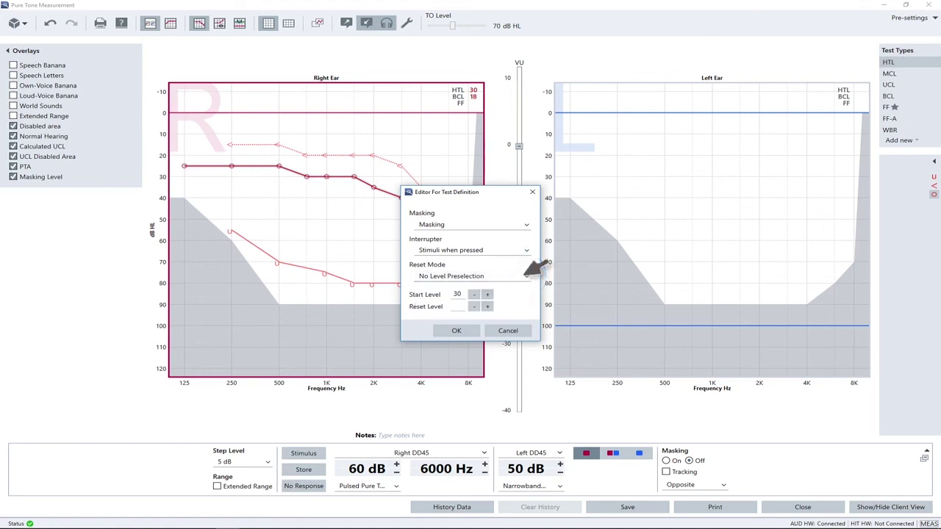
pyautogui.click(467, 329)
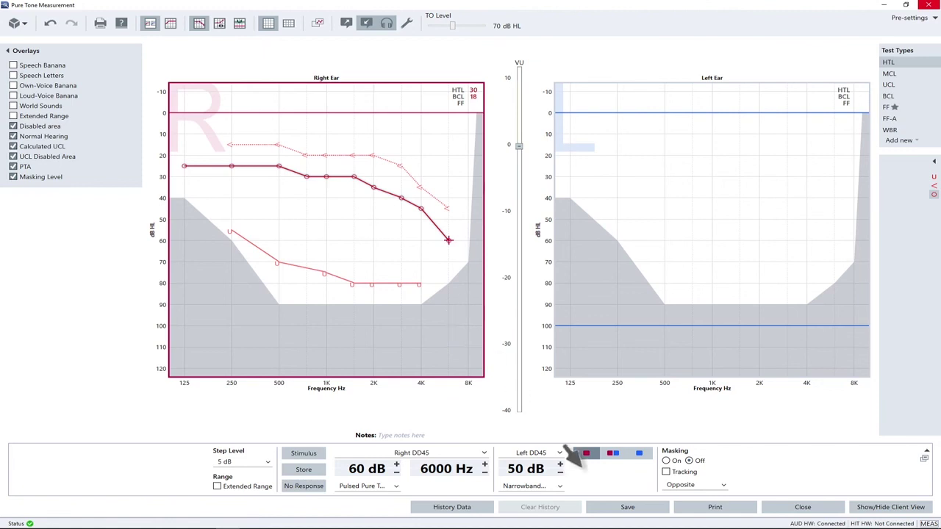
# Step: Save the pure tone measurement and close it to return to the Audiometry overview
pyautogui.click(600, 489)
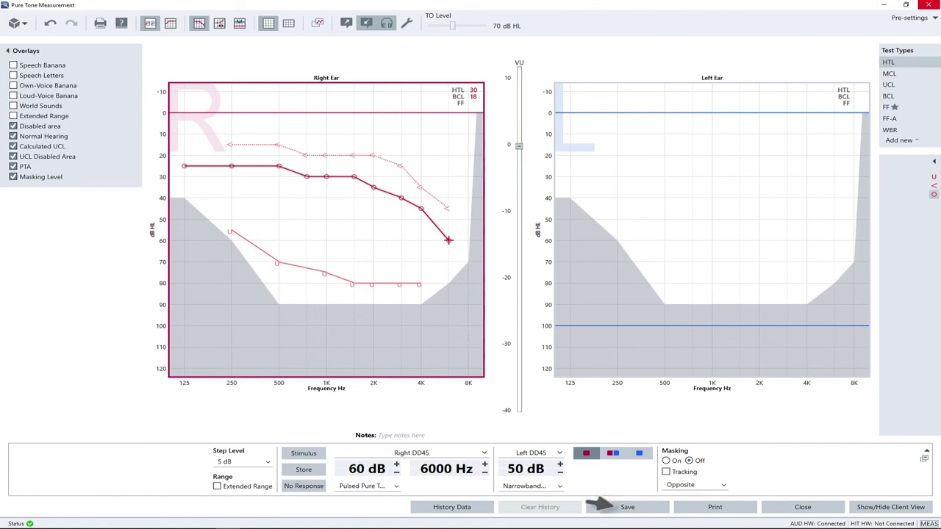
pyautogui.click(777, 497)
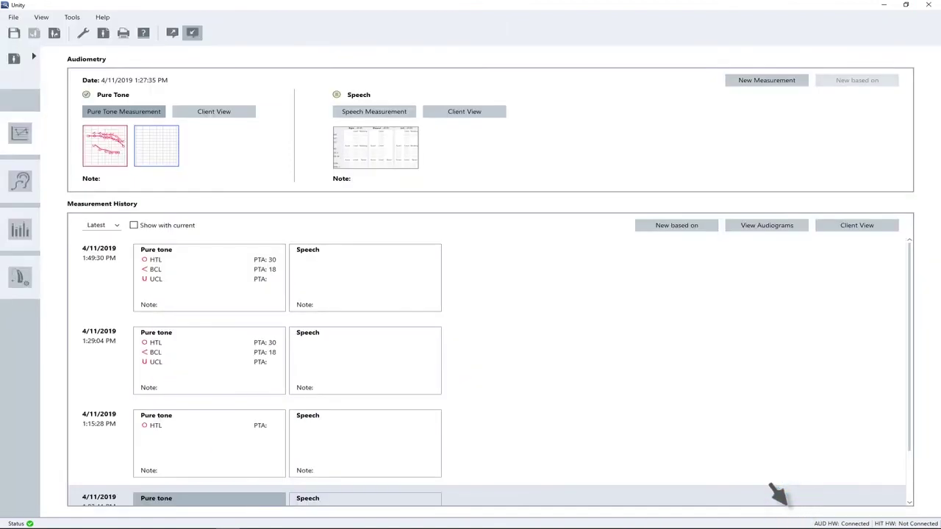